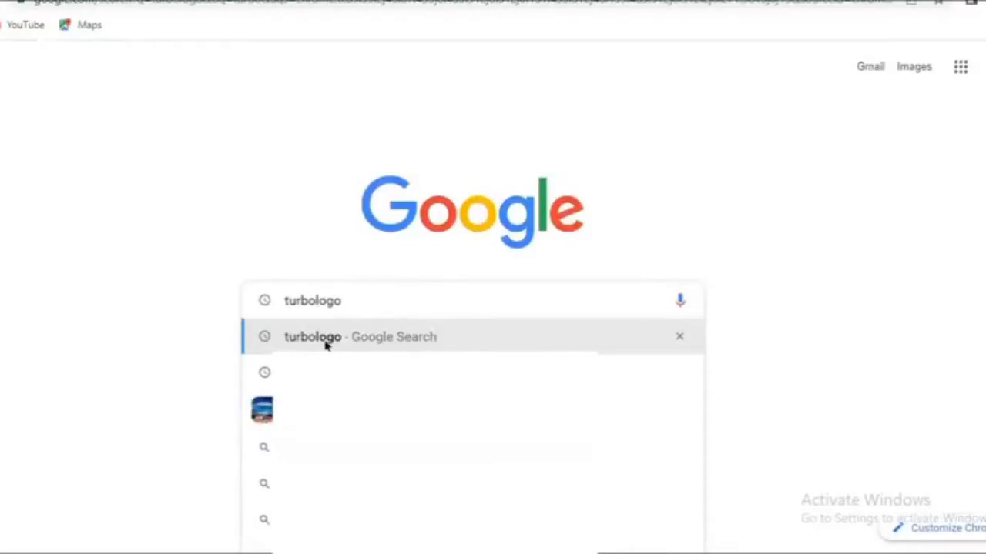
Find the Turbologo website through a Google search for "turbologo", open it and start creating a new logo.
{"action": "left_click", "coordinate": [324, 345]}
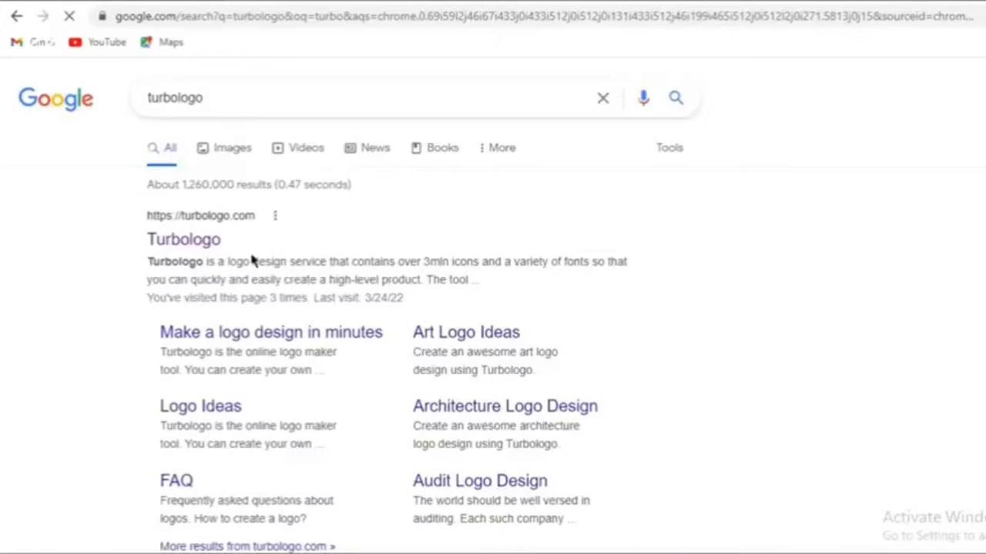
{"action": "left_click", "coordinate": [185, 240]}
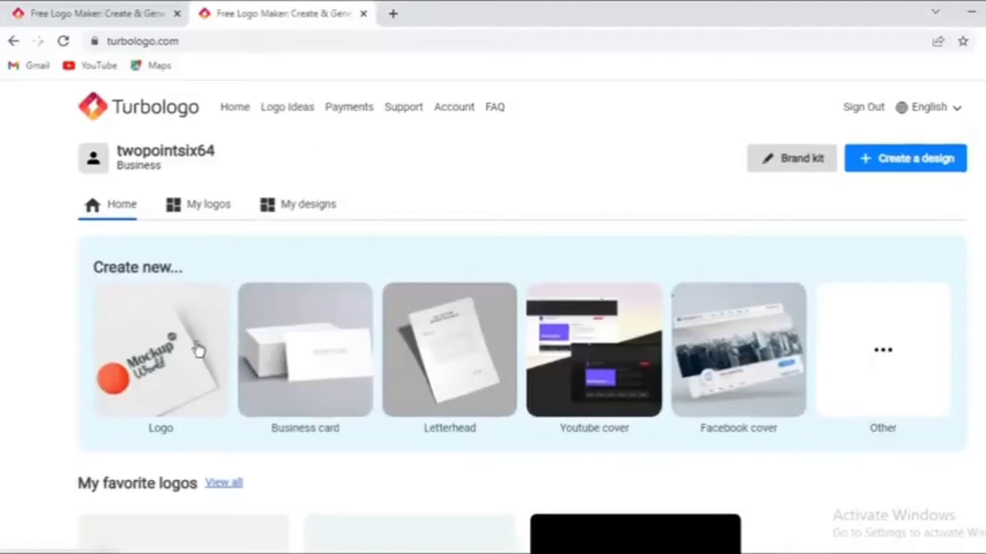
{"action": "scroll", "coordinate": [148, 344], "scroll_direction": "down", "scroll_amount": 1}
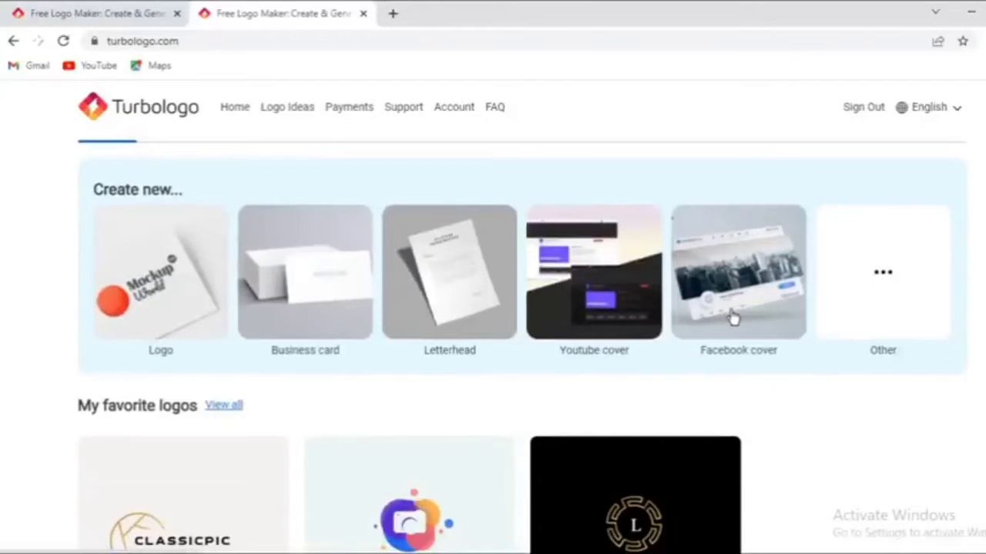
{"action": "left_click", "coordinate": [197, 322]}
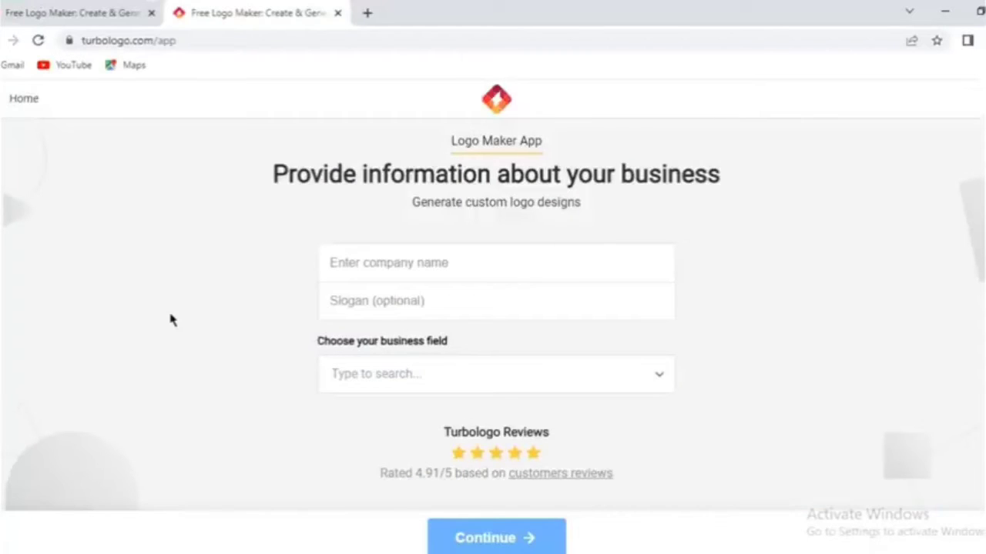
Enter CLASSICPIC as the company name and WE THINK OF THE BEST PHOTOS as the slogan.
{"action": "left_click", "coordinate": [403, 263]}
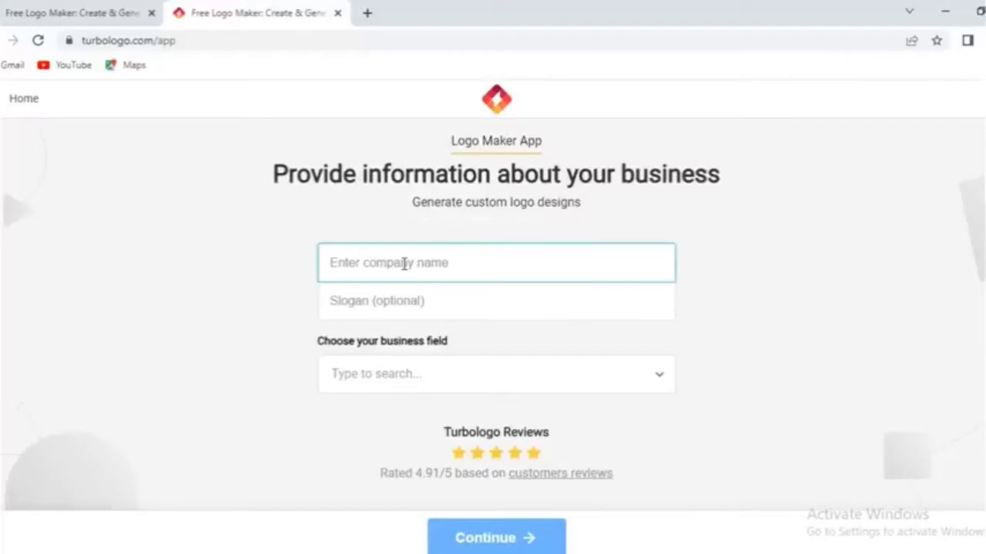
{"action": "type", "text": "CLASSICPIC"}
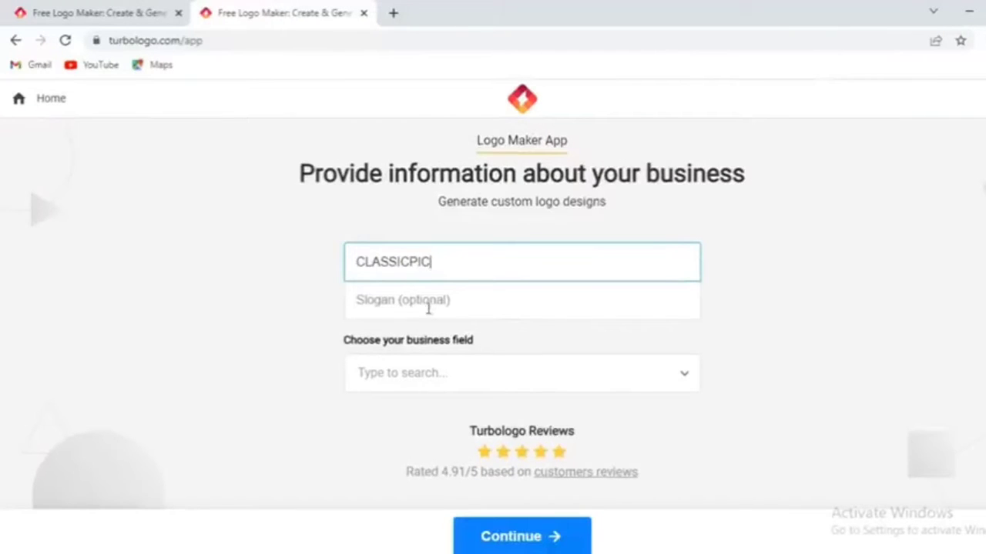
{"action": "left_click", "coordinate": [429, 306]}
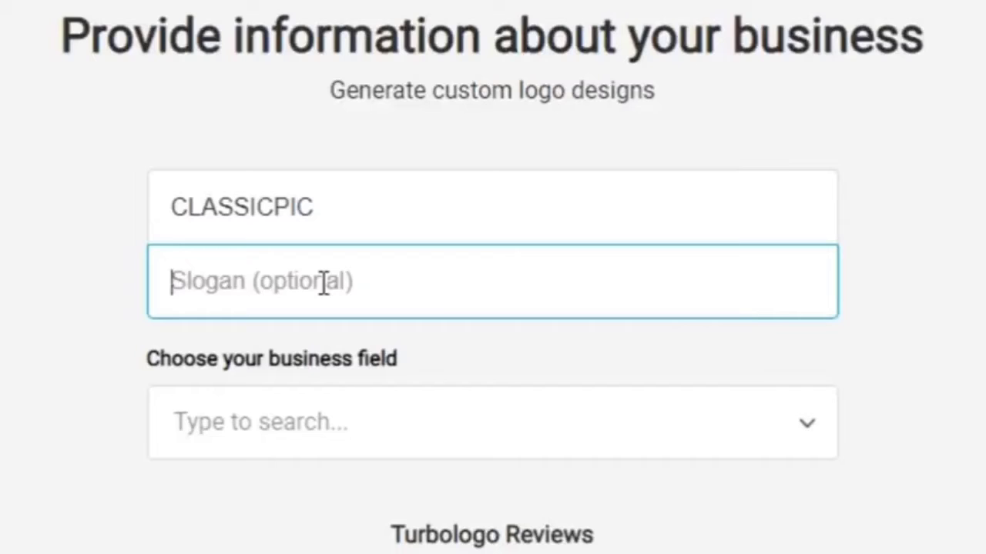
{"action": "type", "text": "WE "}
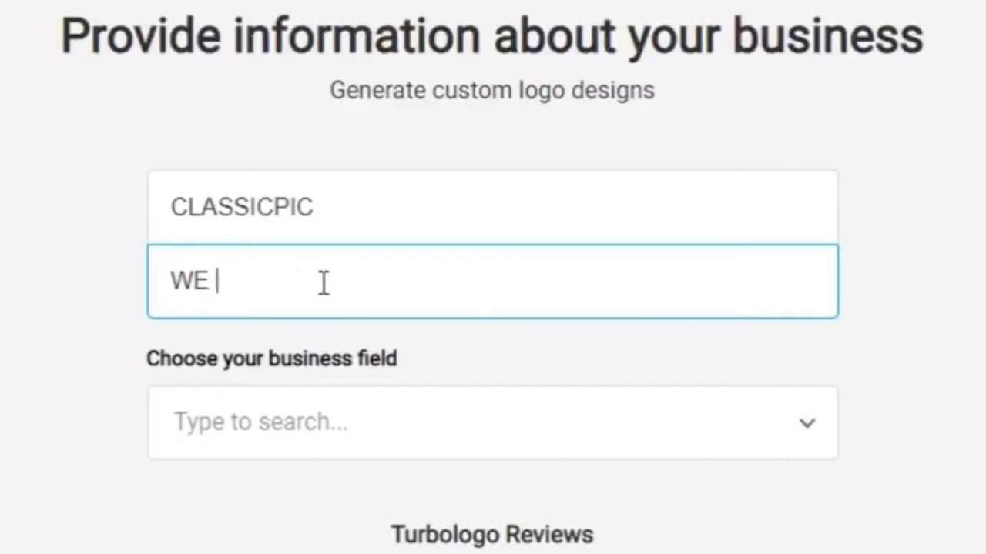
{"action": "type", "text": "THINK OF "}
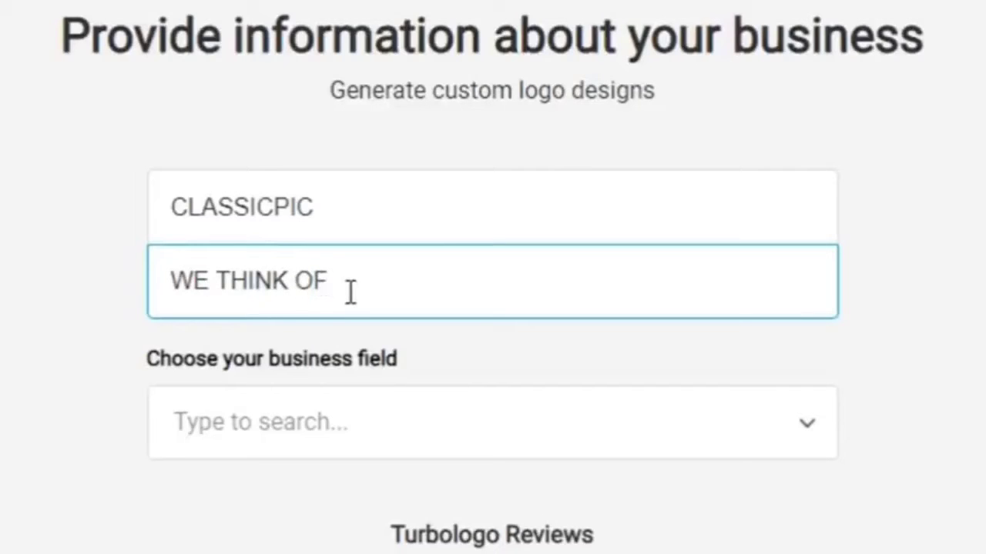
{"action": "type", "text": "THE BEST PHOTOS"}
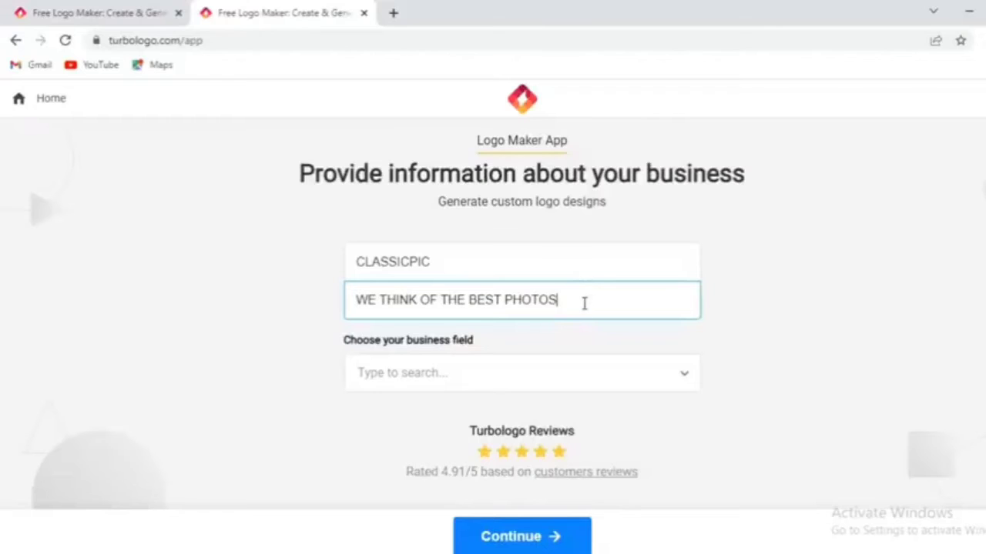
Choose Art as the business field and continue to the icon selection.
{"action": "left_click", "coordinate": [563, 379]}
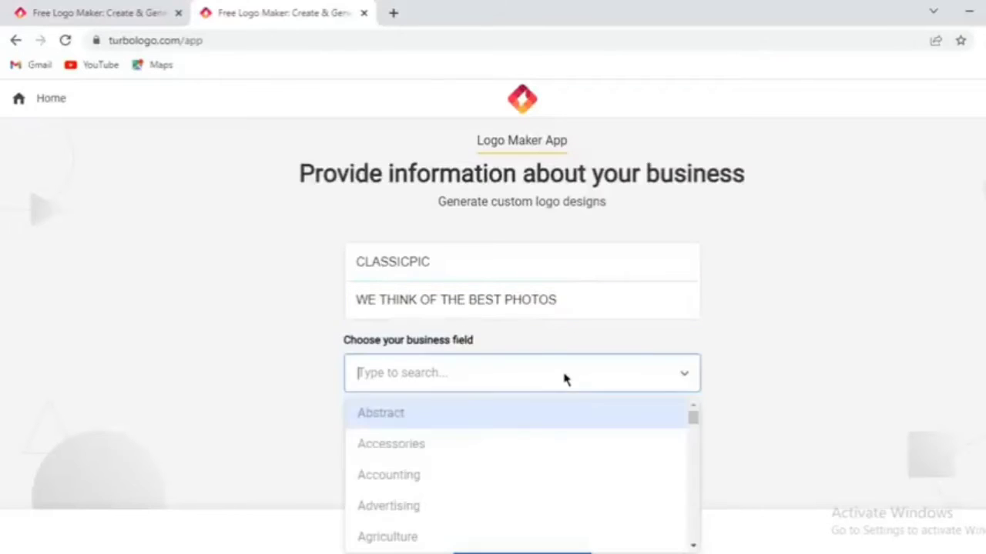
{"action": "scroll", "coordinate": [466, 467], "scroll_direction": "down", "scroll_amount": 15}
{"action": "scroll", "coordinate": [435, 467], "scroll_direction": "down", "scroll_amount": 3}
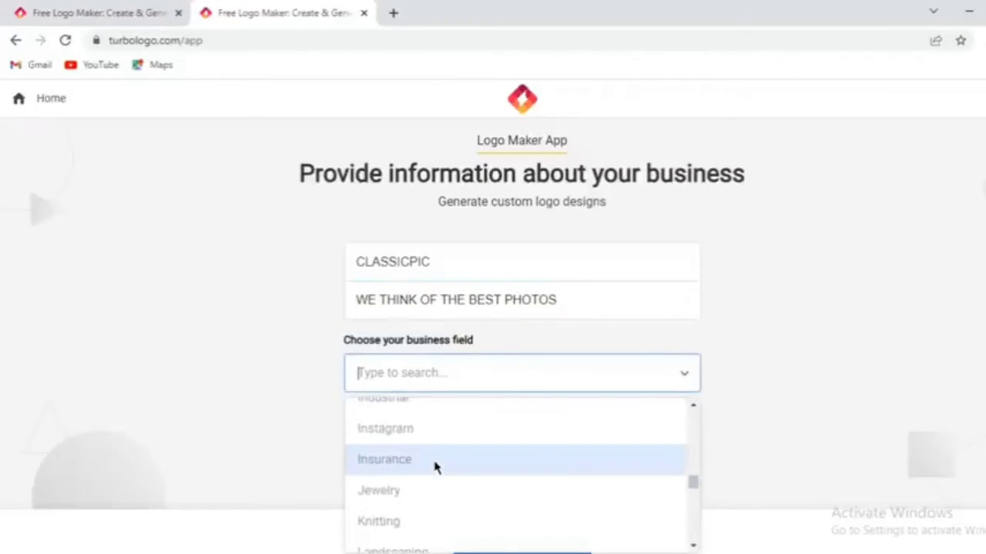
{"action": "scroll", "coordinate": [387, 457], "scroll_direction": "up", "scroll_amount": 10}
{"action": "left_click", "coordinate": [388, 457]}
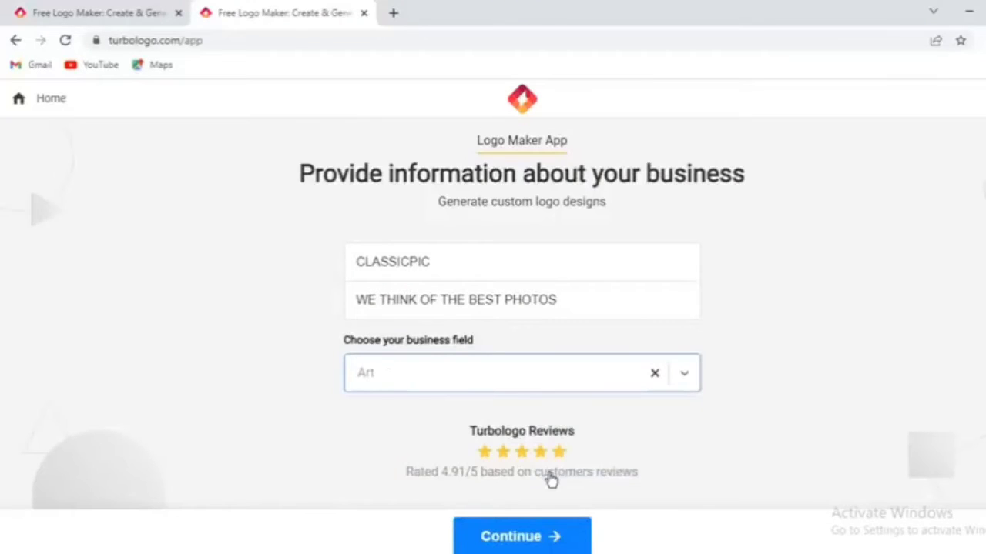
{"action": "left_click", "coordinate": [544, 537]}
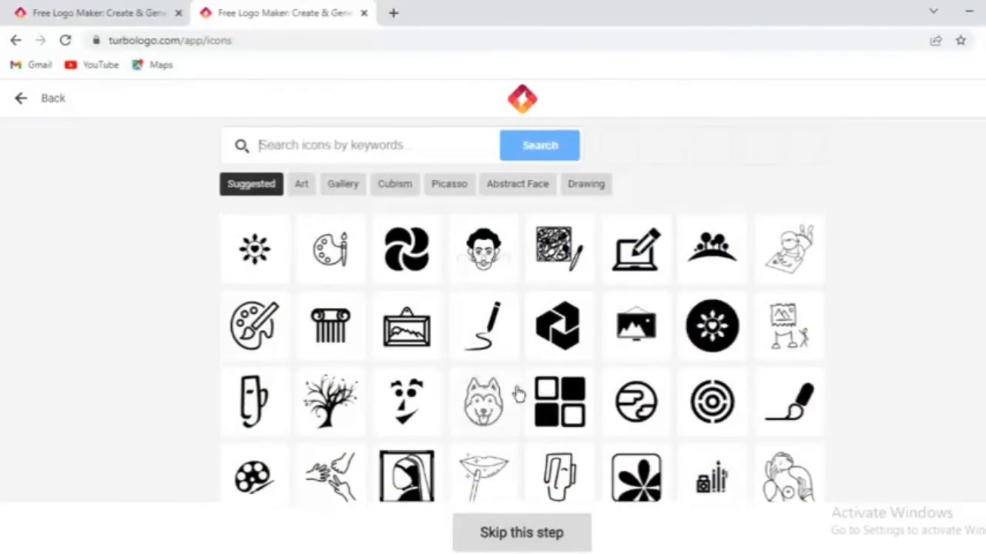
Look through the suggested icons and search the icon library for "photography".
{"action": "scroll", "coordinate": [515, 392], "scroll_direction": "down", "scroll_amount": 2}
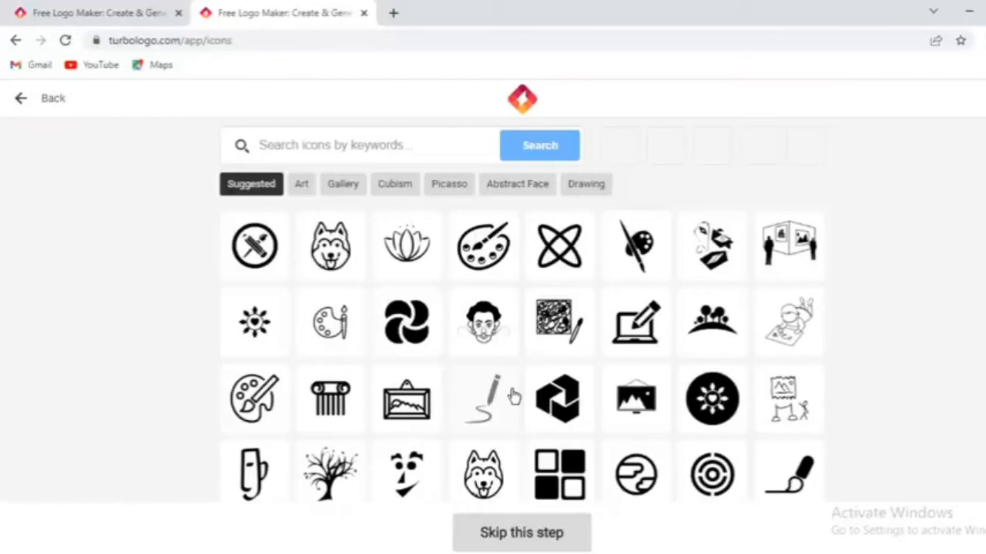
{"action": "scroll", "coordinate": [513, 397], "scroll_direction": "up", "scroll_amount": 2}
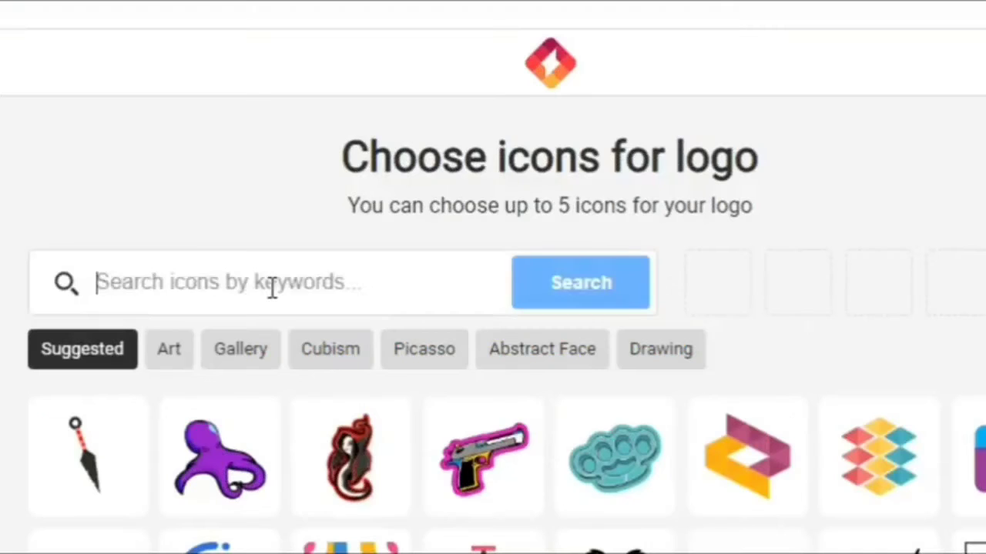
{"action": "type", "text": "photograp"}
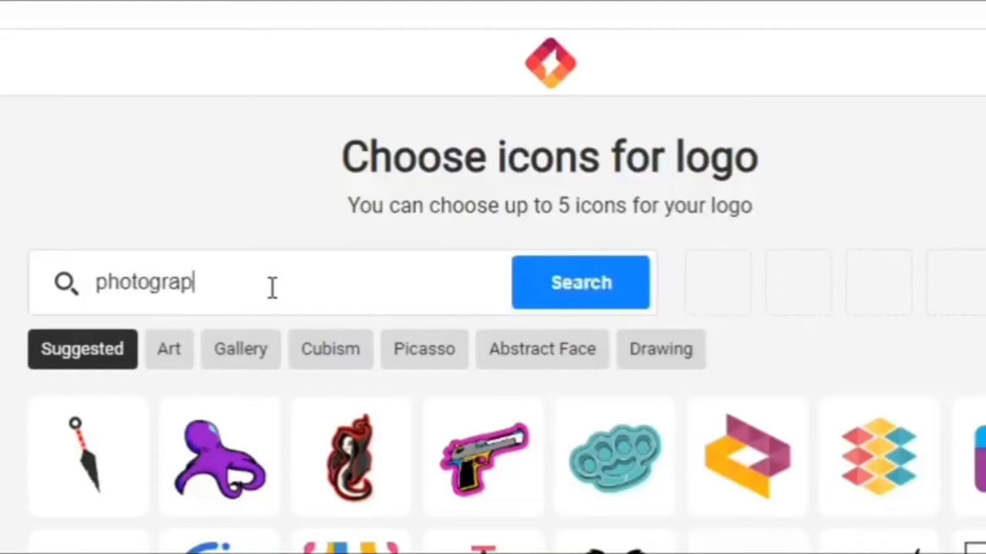
{"action": "type", "text": "hy"}
{"action": "left_click", "coordinate": [548, 299]}
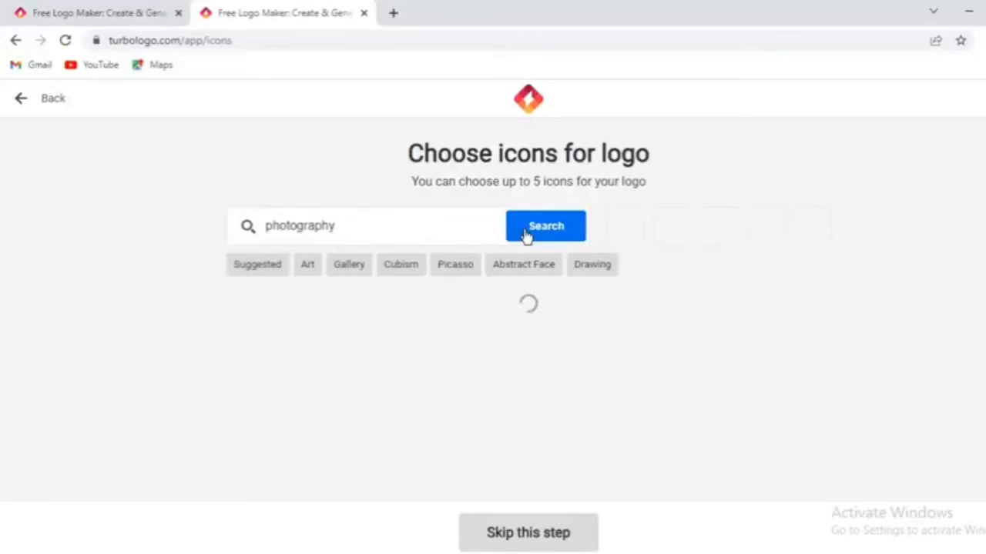
Pick the solid black vintage camera icon with the large round lens and generate the logo designs.
{"action": "scroll", "coordinate": [647, 346], "scroll_direction": "down", "scroll_amount": 1}
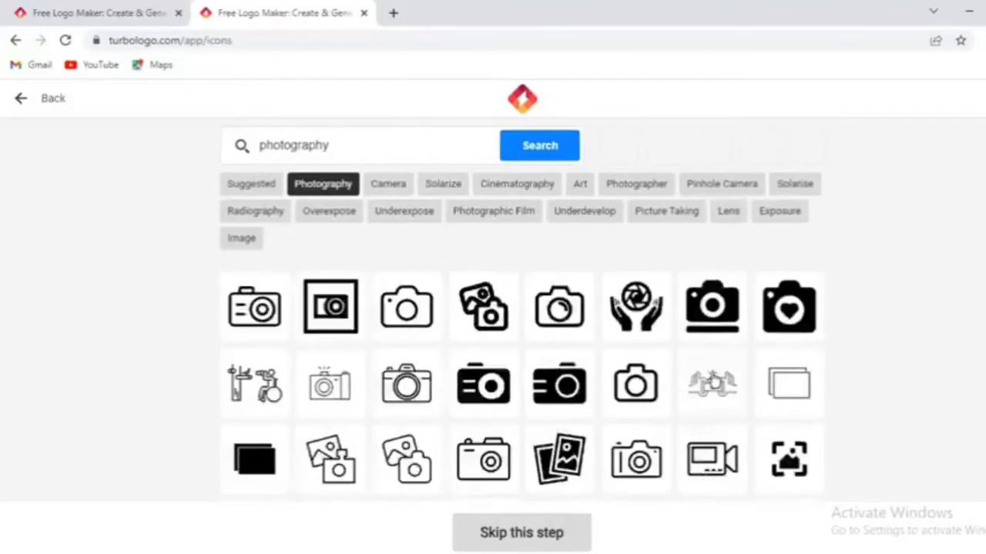
{"action": "scroll", "coordinate": [669, 374], "scroll_direction": "down", "scroll_amount": 1}
{"action": "scroll", "coordinate": [605, 371], "scroll_direction": "down", "scroll_amount": 4}
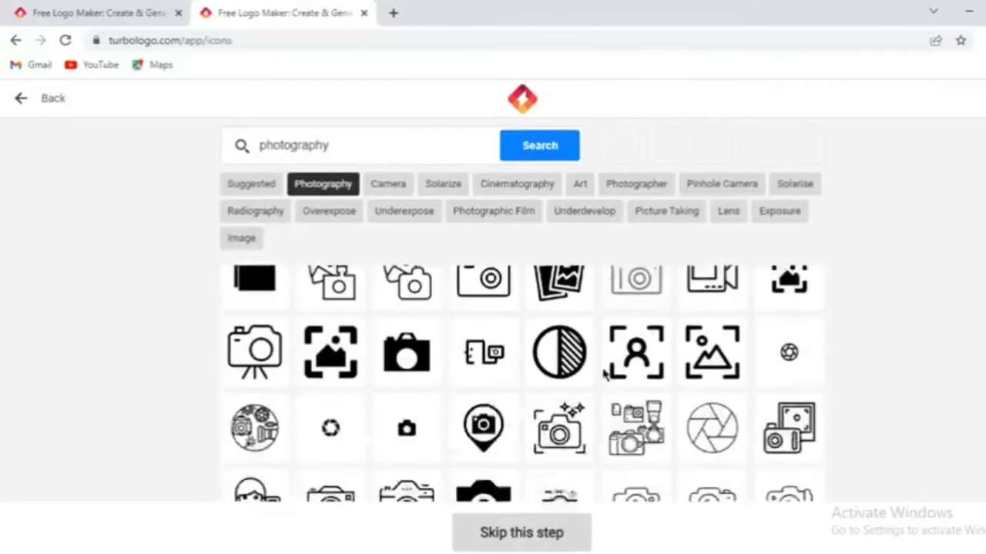
{"action": "scroll", "coordinate": [600, 378], "scroll_direction": "down", "scroll_amount": 1}
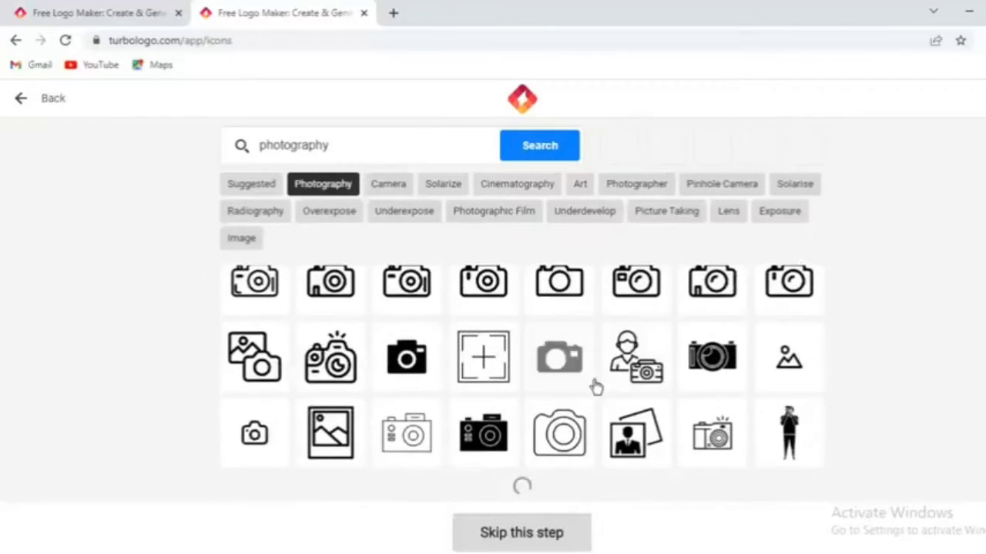
{"action": "scroll", "coordinate": [789, 423], "scroll_direction": "down", "scroll_amount": 3}
{"action": "scroll", "coordinate": [789, 423], "scroll_direction": "down", "scroll_amount": 5}
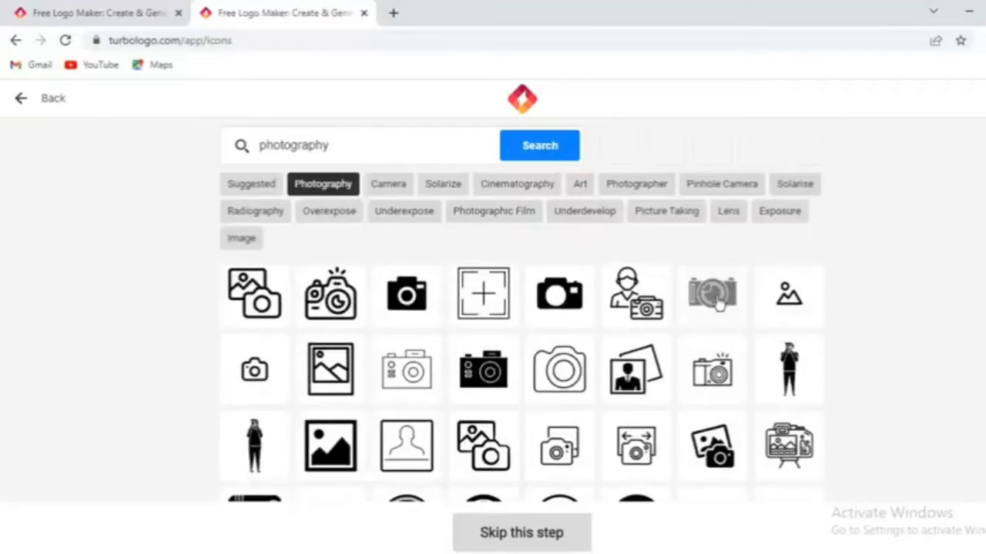
{"action": "left_click", "coordinate": [713, 297]}
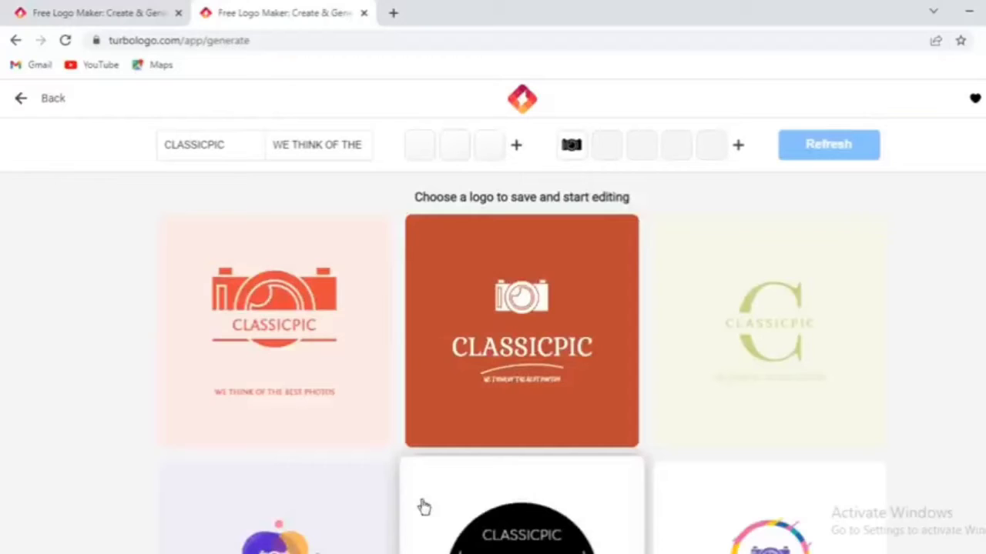
Browse the generated CLASSICPIC logos and open the triangle design with the small camera on a light grey background for editing.
{"action": "mouse_move", "coordinate": [315, 361]}
{"action": "scroll", "coordinate": [365, 355], "scroll_direction": "down", "scroll_amount": 1}
{"action": "scroll", "coordinate": [366, 354], "scroll_direction": "down", "scroll_amount": 5}
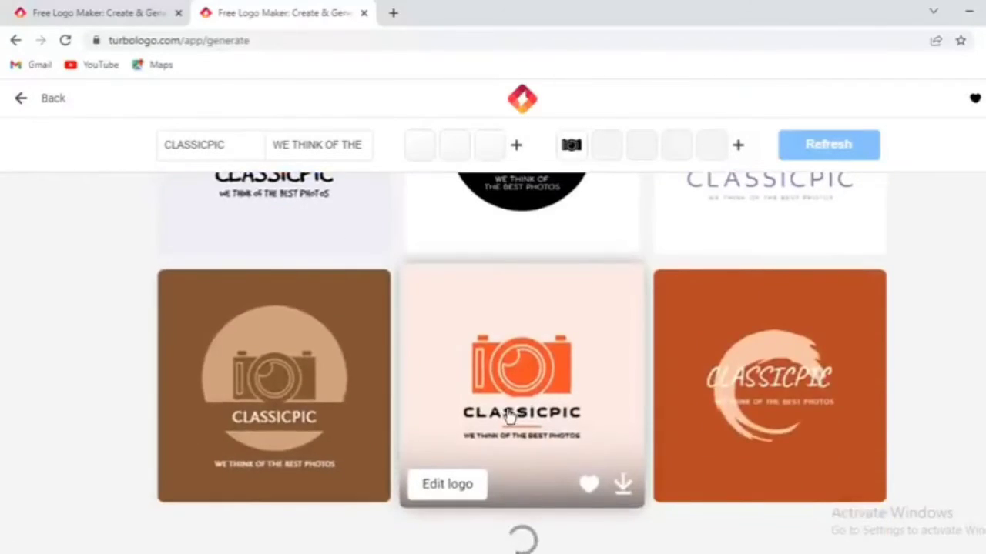
{"action": "mouse_move", "coordinate": [679, 420]}
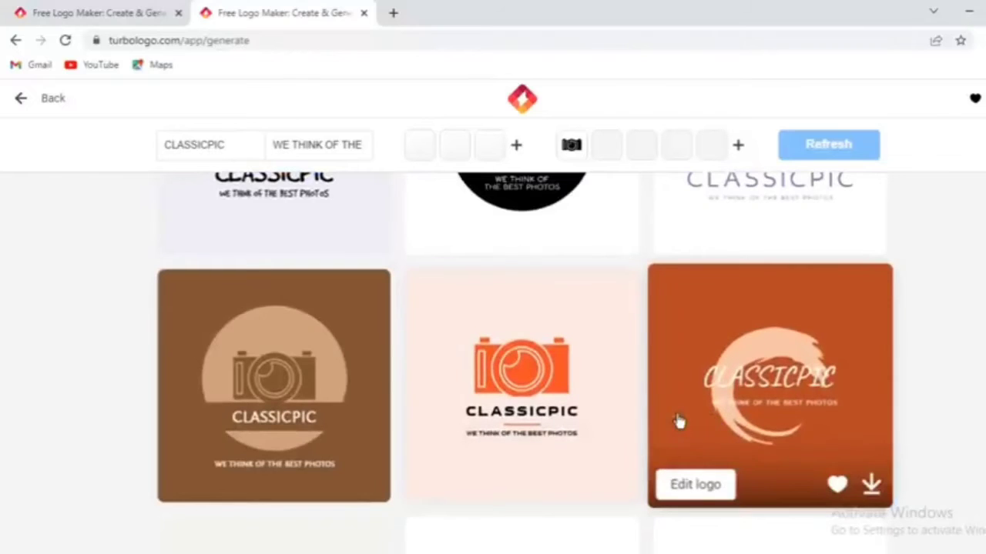
{"action": "scroll", "coordinate": [814, 464], "scroll_direction": "down", "scroll_amount": 3}
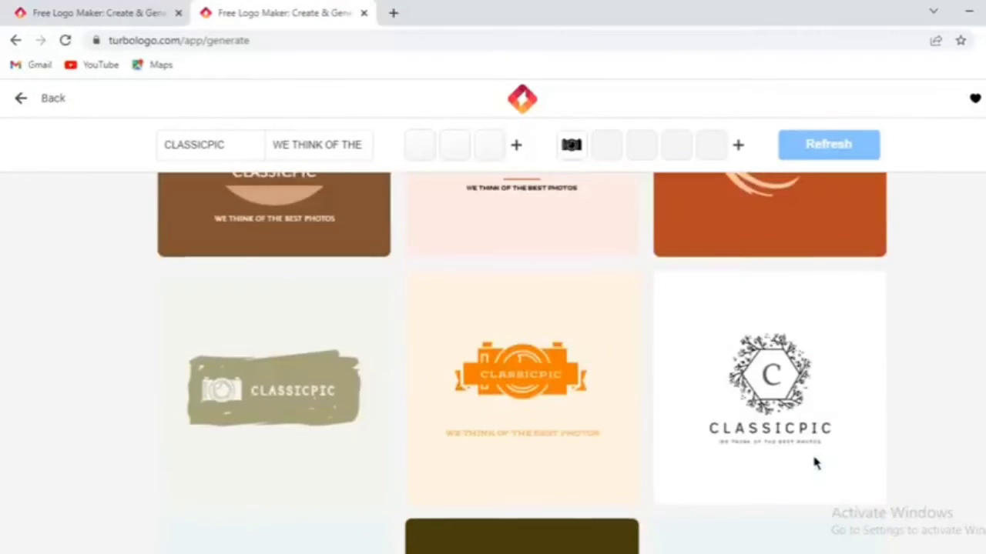
{"action": "scroll", "coordinate": [816, 458], "scroll_direction": "down", "scroll_amount": 5}
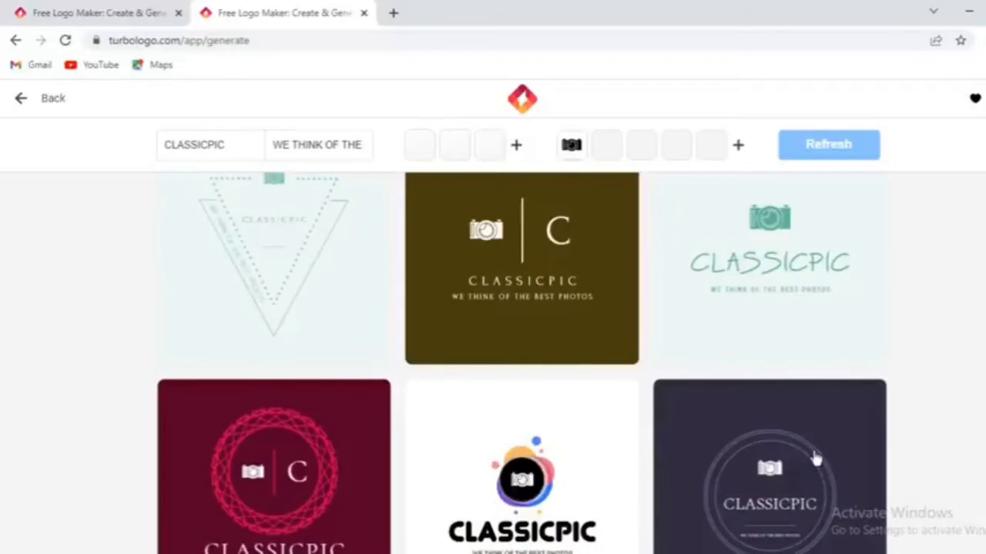
{"action": "scroll", "coordinate": [816, 458], "scroll_direction": "down", "scroll_amount": 5}
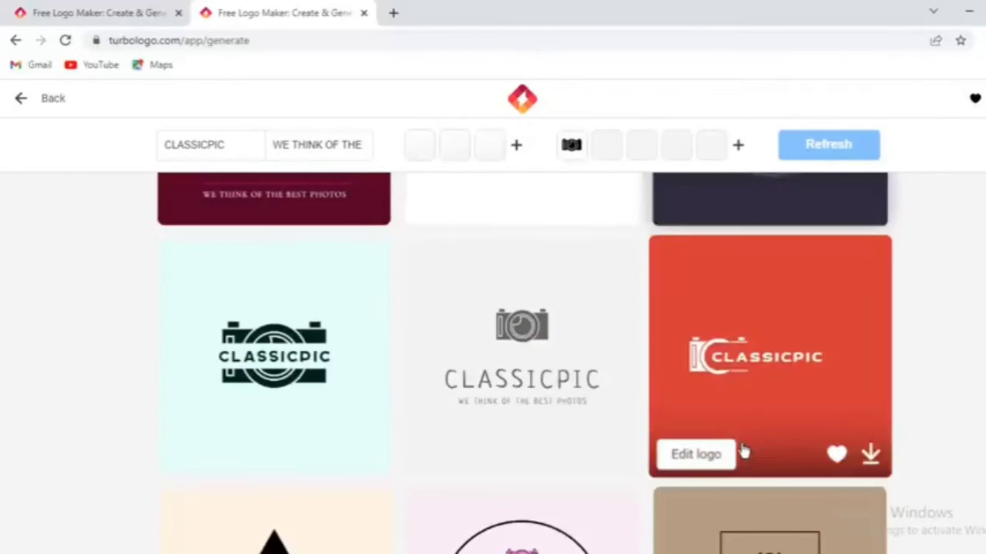
{"action": "scroll", "coordinate": [515, 415], "scroll_direction": "down", "scroll_amount": 3}
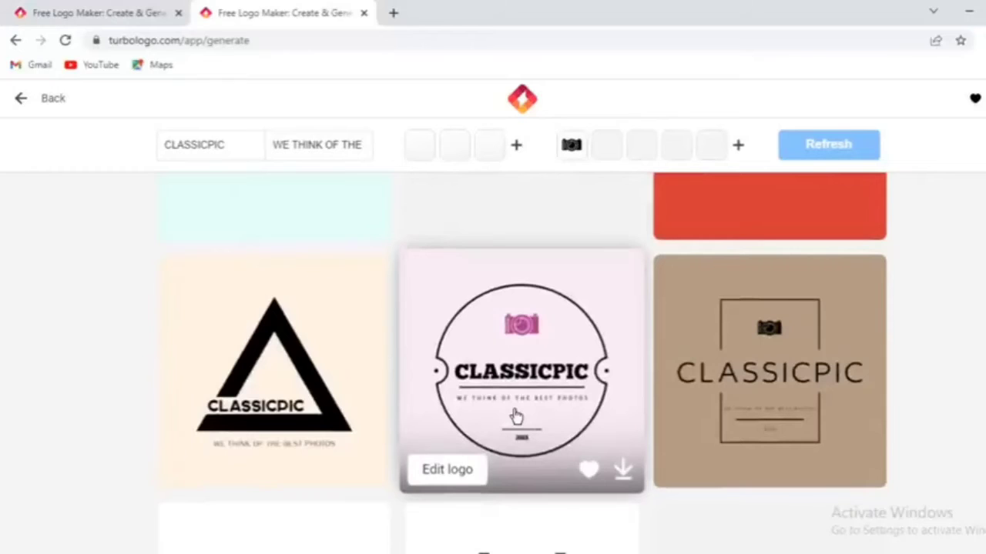
{"action": "scroll", "coordinate": [516, 417], "scroll_direction": "down", "scroll_amount": 5}
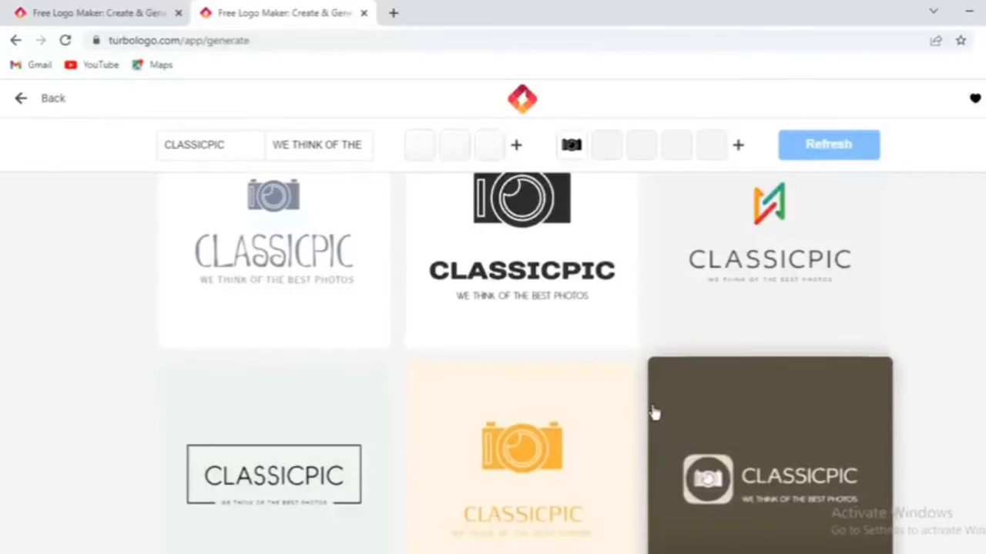
{"action": "scroll", "coordinate": [651, 413], "scroll_direction": "down", "scroll_amount": 3}
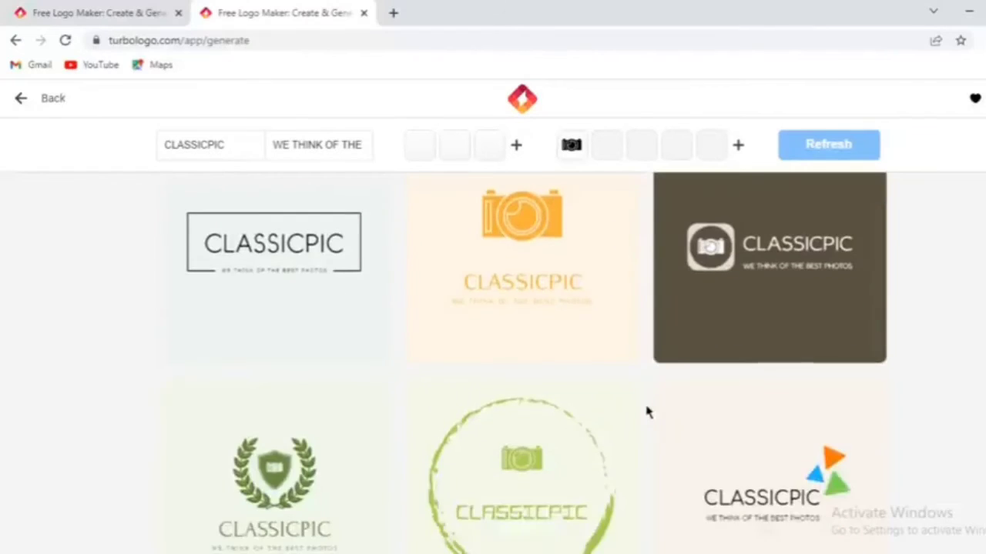
{"action": "scroll", "coordinate": [647, 413], "scroll_direction": "up", "scroll_amount": 5}
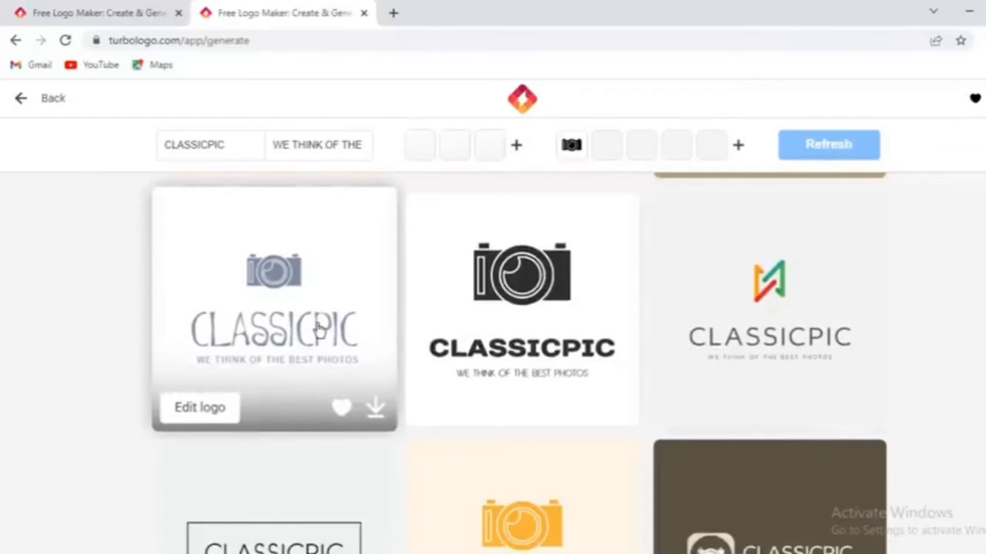
{"action": "scroll", "coordinate": [321, 333], "scroll_direction": "down", "scroll_amount": 8}
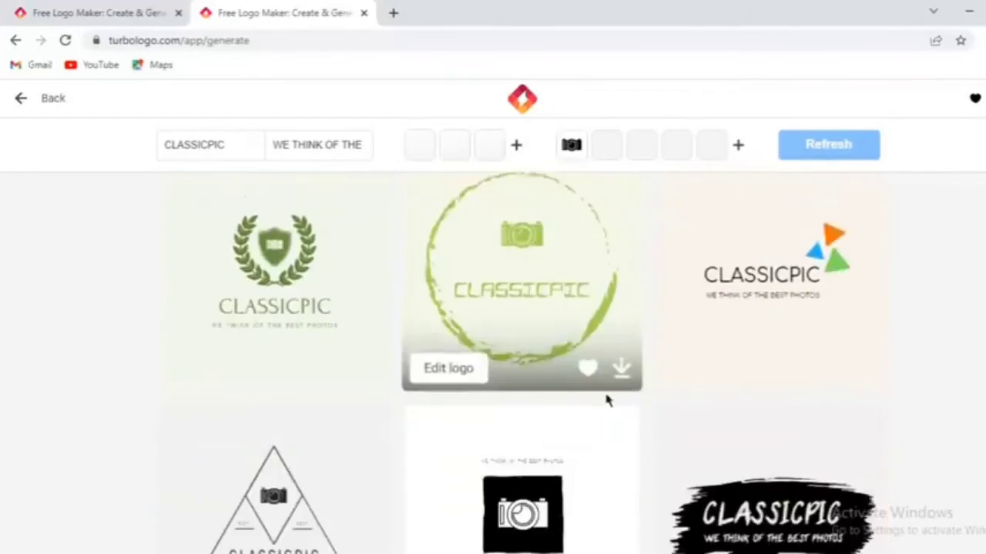
{"action": "scroll", "coordinate": [754, 418], "scroll_direction": "down", "scroll_amount": 1}
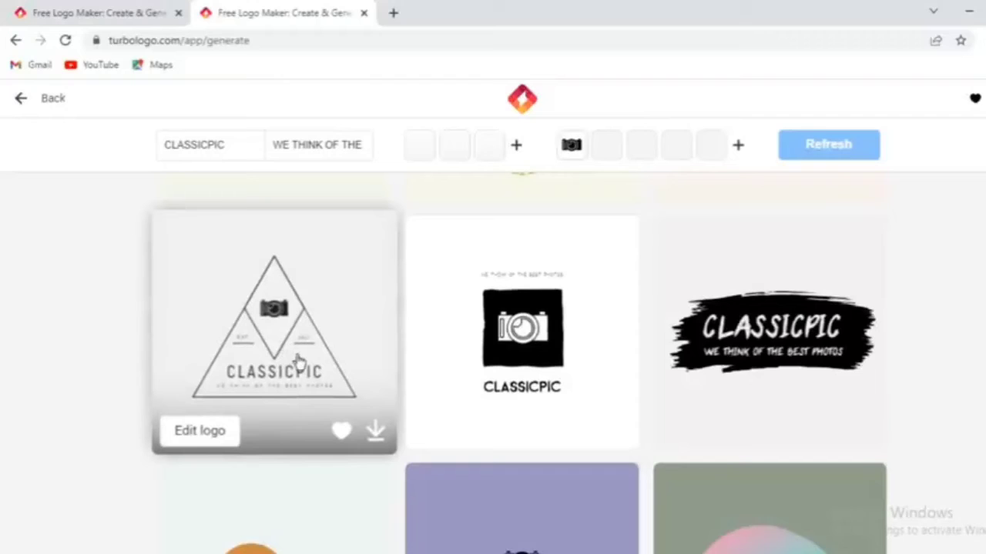
{"action": "left_click", "coordinate": [233, 421]}
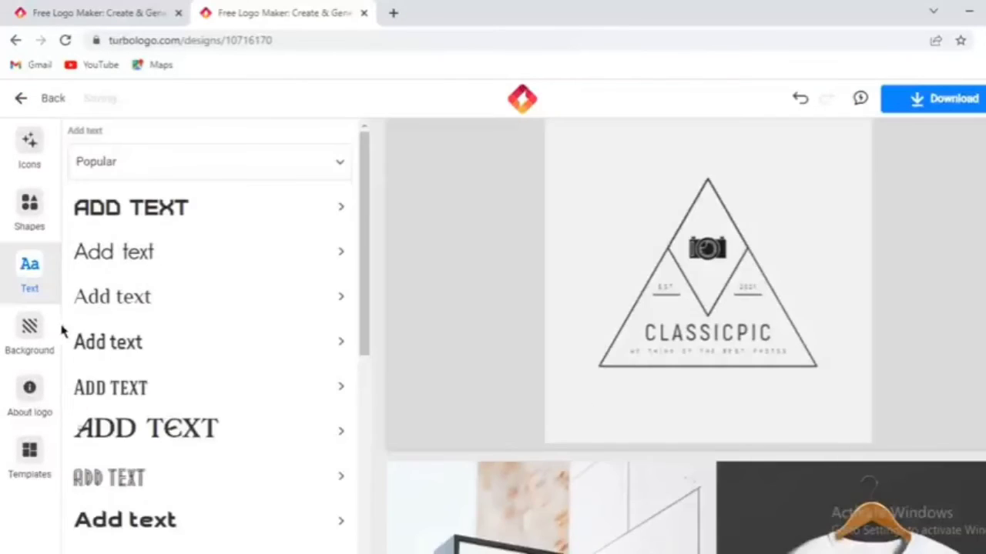
Set the logo background to black and recolor the triangle outline to the default light grey.
{"action": "left_click", "coordinate": [30, 335]}
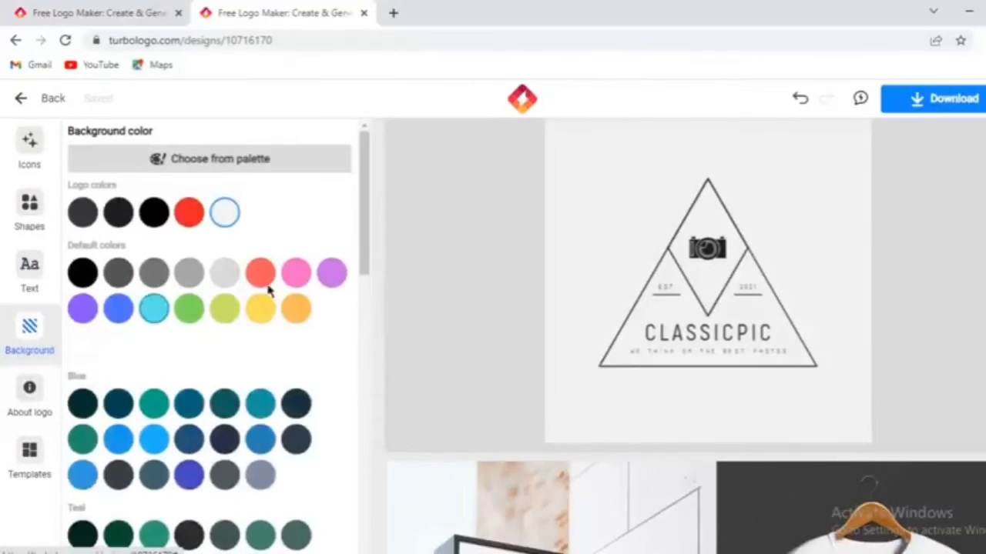
{"action": "left_click", "coordinate": [161, 220]}
{"action": "left_click", "coordinate": [633, 301]}
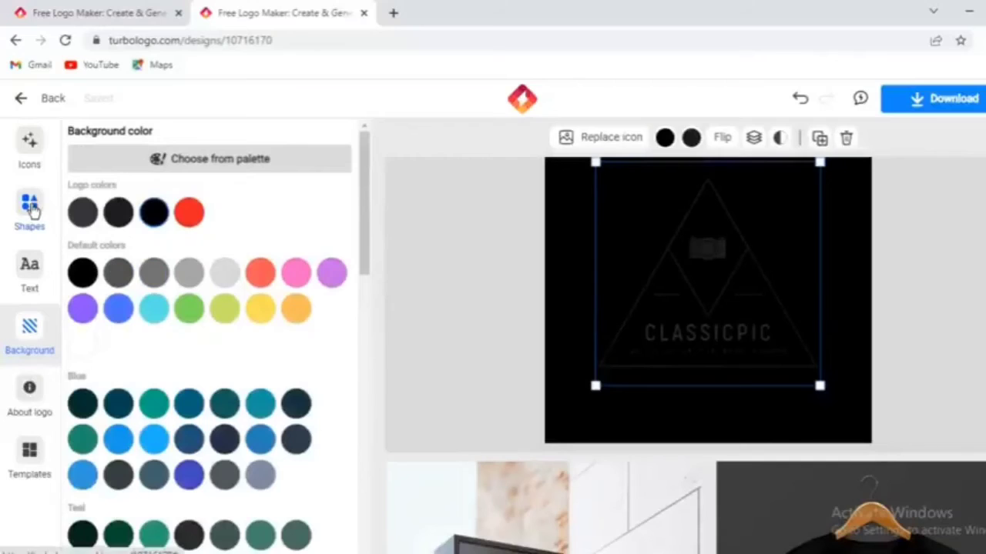
{"action": "left_click", "coordinate": [31, 210]}
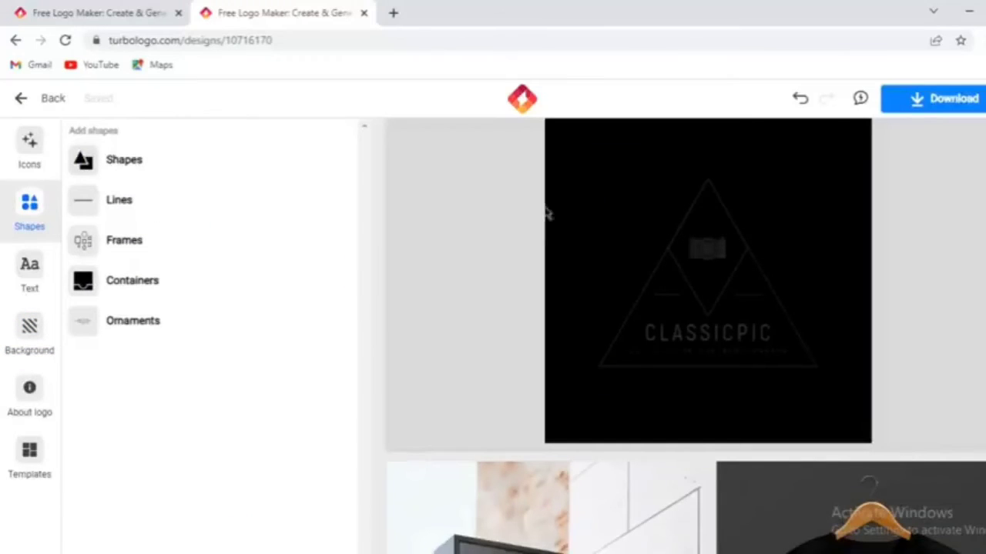
{"action": "left_click", "coordinate": [702, 229]}
{"action": "left_click", "coordinate": [754, 300]}
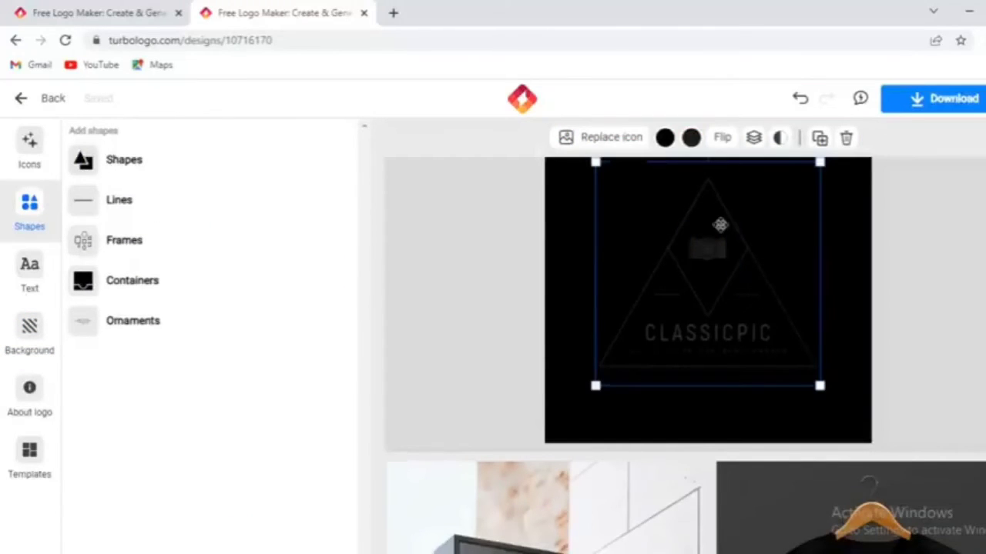
{"action": "left_click", "coordinate": [665, 137]}
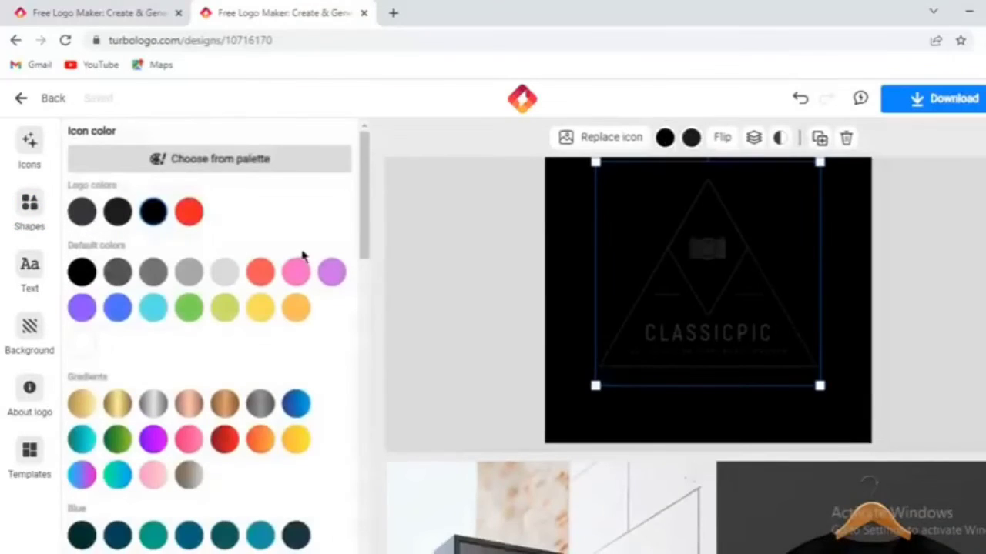
{"action": "left_click", "coordinate": [225, 271]}
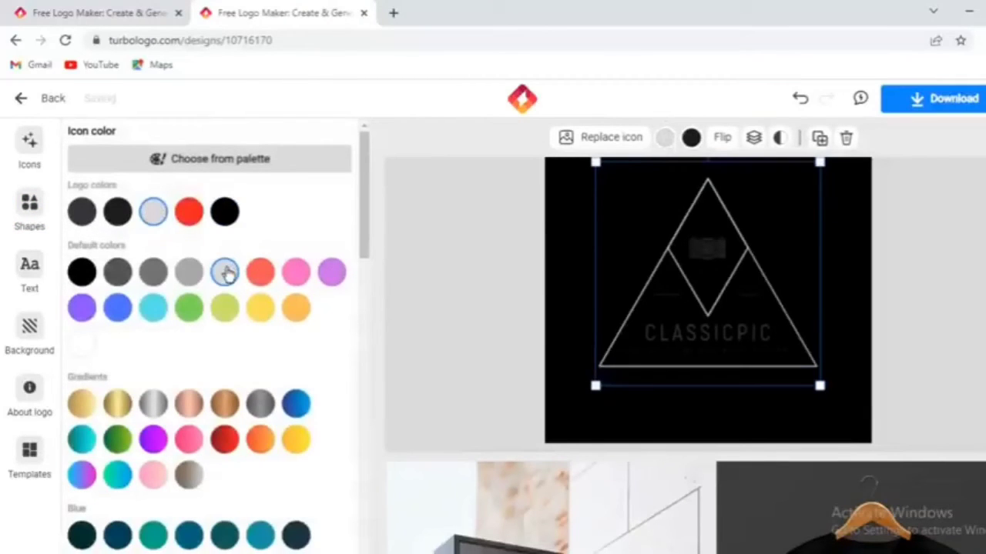
Recolor the CLASSICPIC text and the dark main color of the camera icon to the default light grey.
{"action": "left_click", "coordinate": [715, 336]}
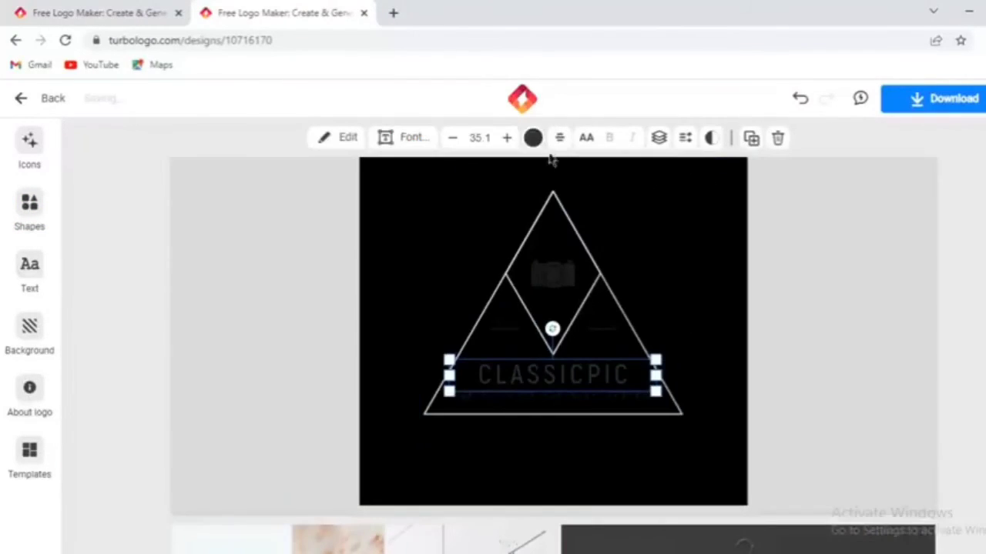
{"action": "left_click", "coordinate": [532, 138]}
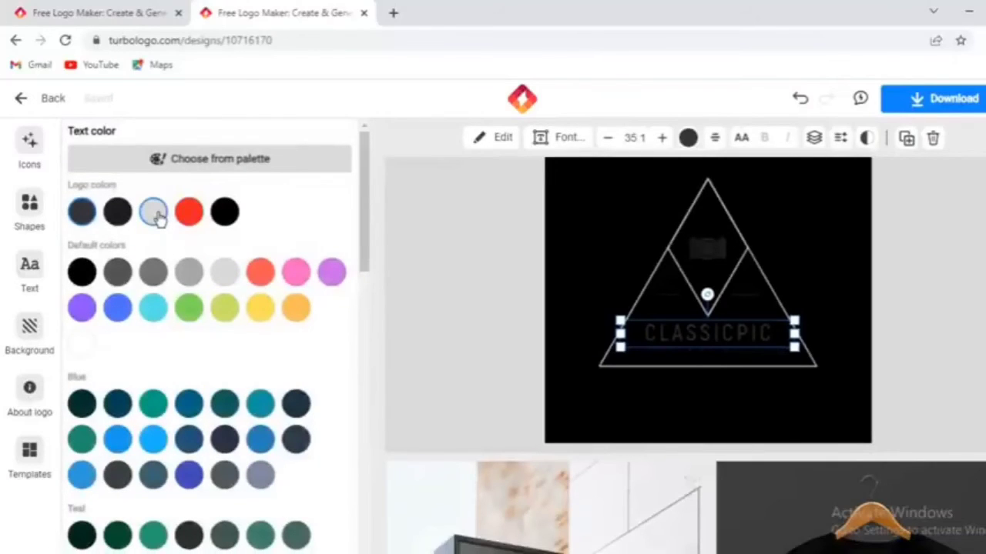
{"action": "left_click", "coordinate": [225, 280]}
{"action": "left_click", "coordinate": [708, 249]}
{"action": "left_click", "coordinate": [512, 141]}
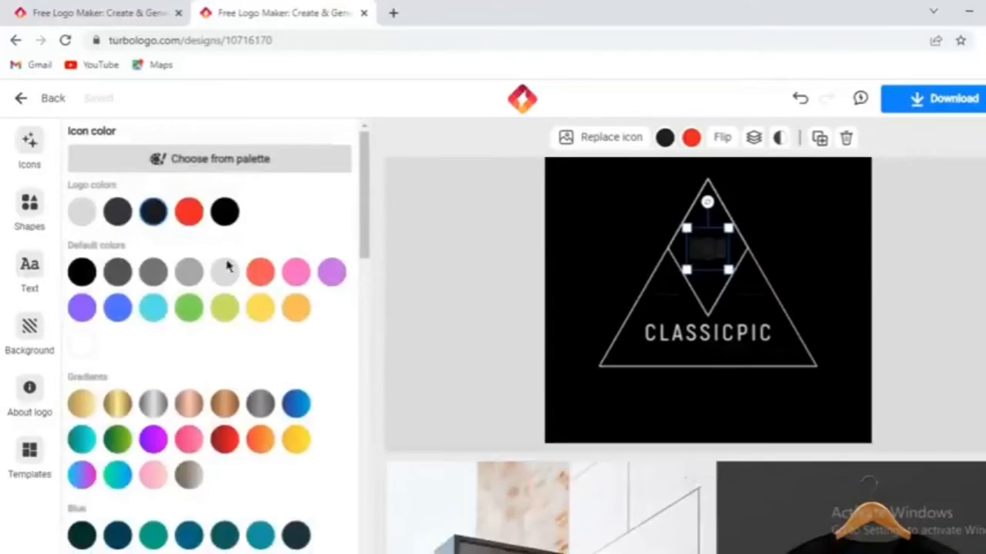
{"action": "left_click", "coordinate": [232, 273]}
Shift the triangle outline slightly upward and recolor the short divider lines and the tagline light grey.
{"action": "left_click", "coordinate": [668, 299]}
{"action": "left_click_drag", "start_coordinate": [670, 316], "coordinate": [506, 334]}
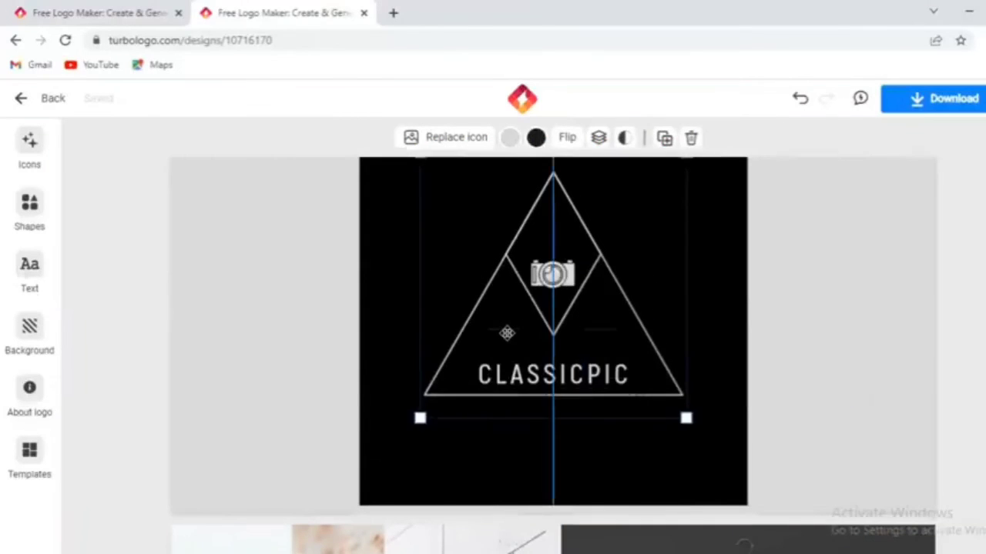
{"action": "left_click", "coordinate": [531, 375]}
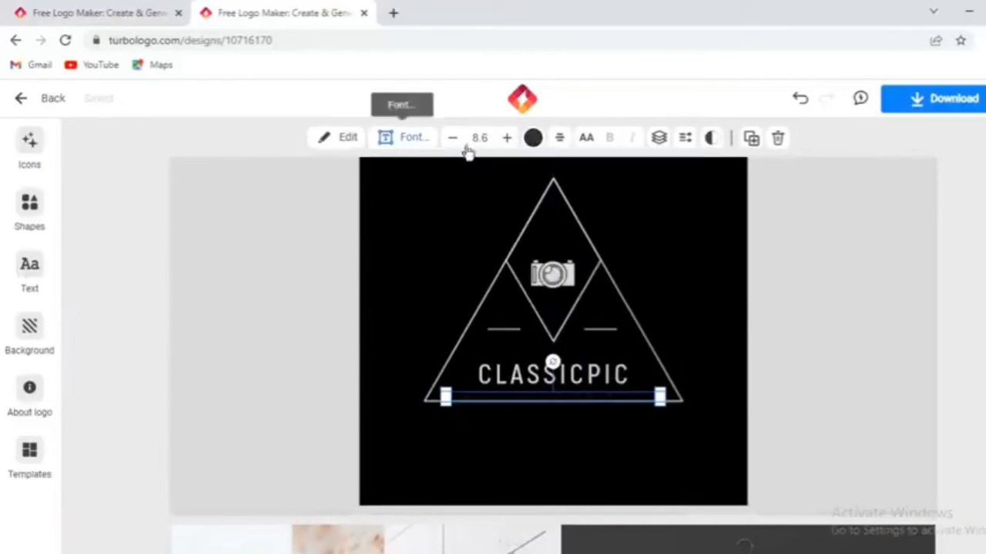
{"action": "left_click", "coordinate": [531, 139]}
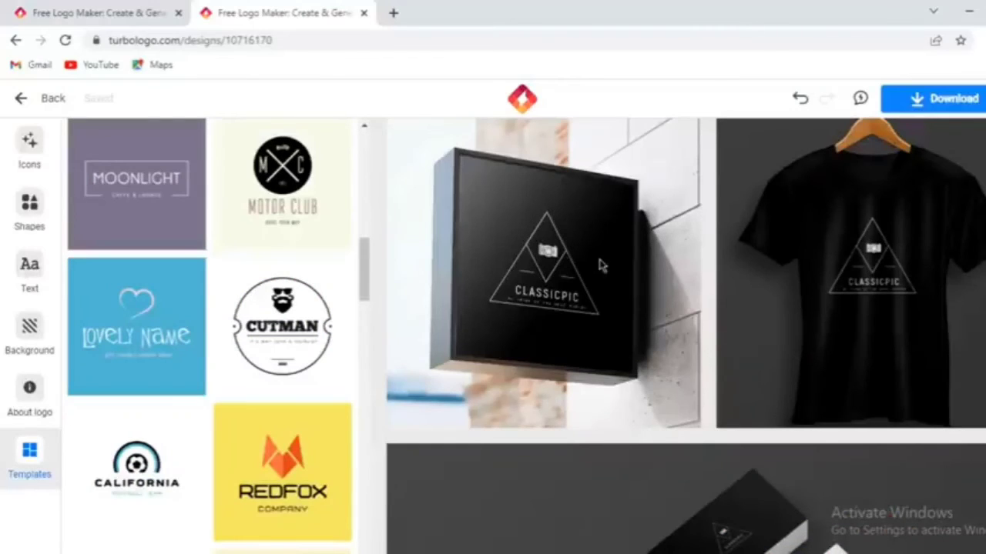
Examine how the logo looks on the wall sign, T-shirt and business card mockups.
{"action": "scroll", "coordinate": [696, 290], "scroll_direction": "up", "scroll_amount": 6}
{"action": "scroll", "coordinate": [693, 300], "scroll_direction": "down", "scroll_amount": 4}
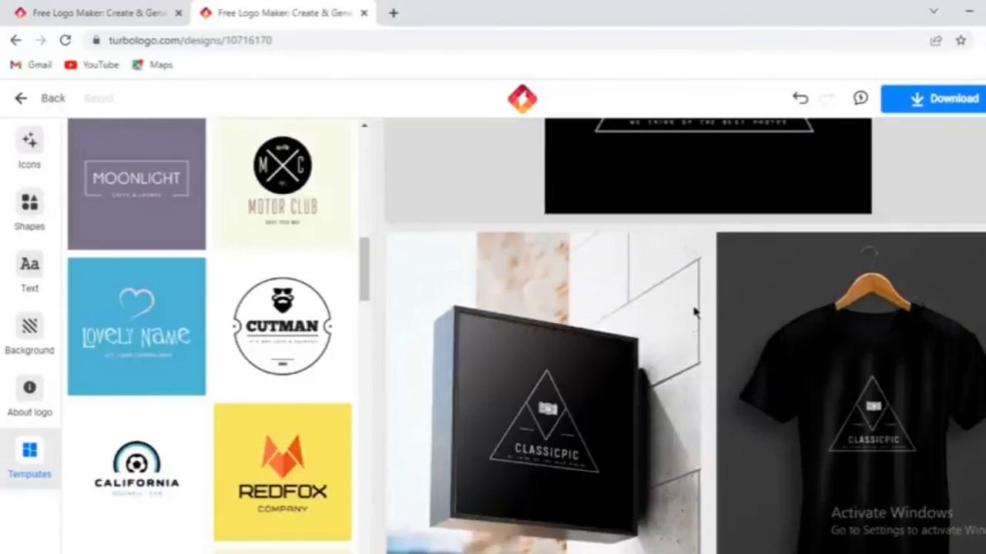
{"action": "scroll", "coordinate": [685, 321], "scroll_direction": "down", "scroll_amount": 3}
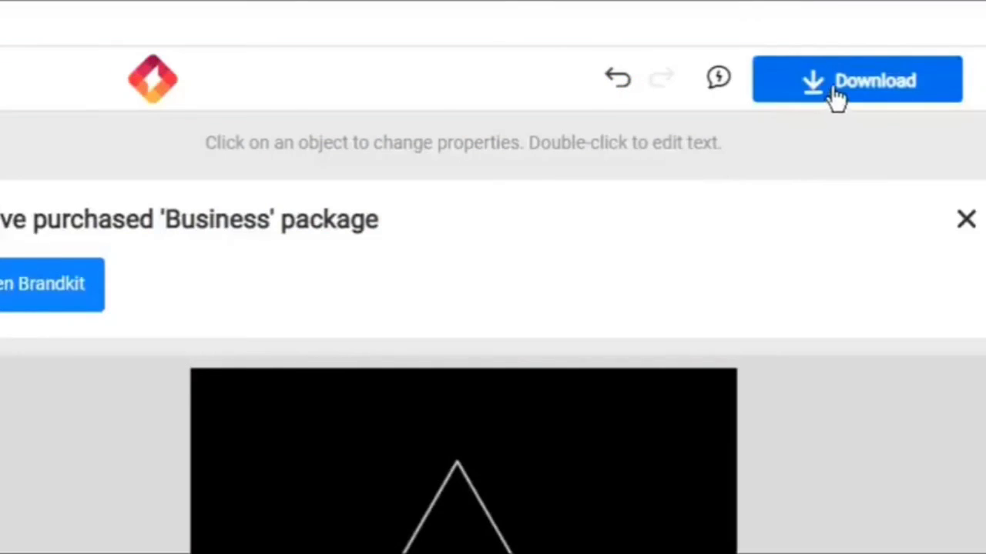
Download the logo as a PNG file with a transparent background.
{"action": "left_click", "coordinate": [836, 97]}
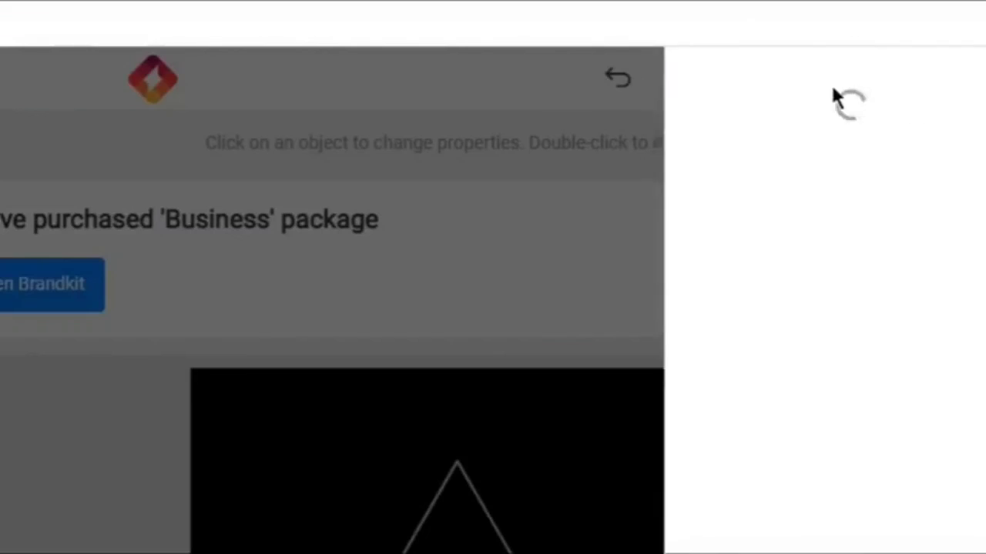
{"action": "left_click", "coordinate": [847, 138]}
{"action": "left_click", "coordinate": [878, 141]}
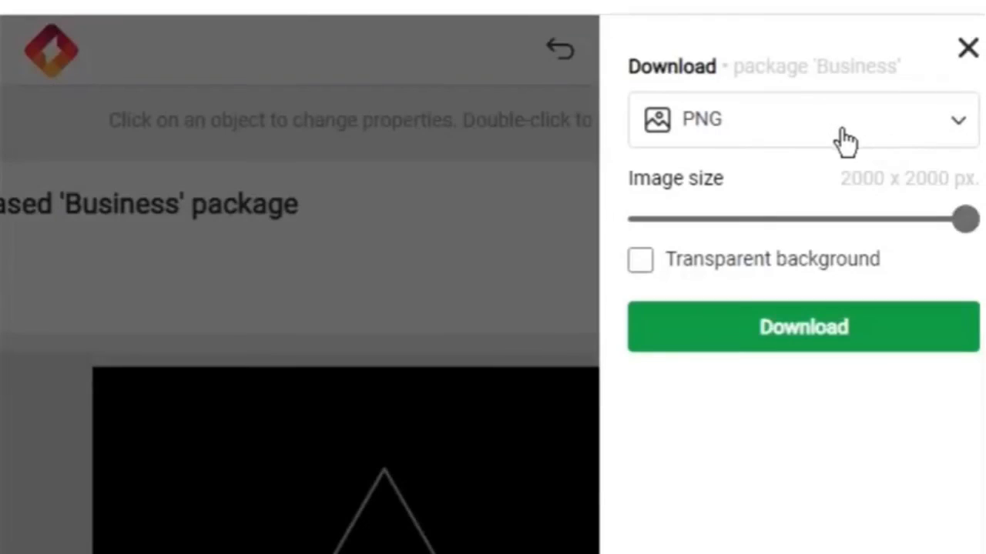
{"action": "left_click", "coordinate": [877, 135]}
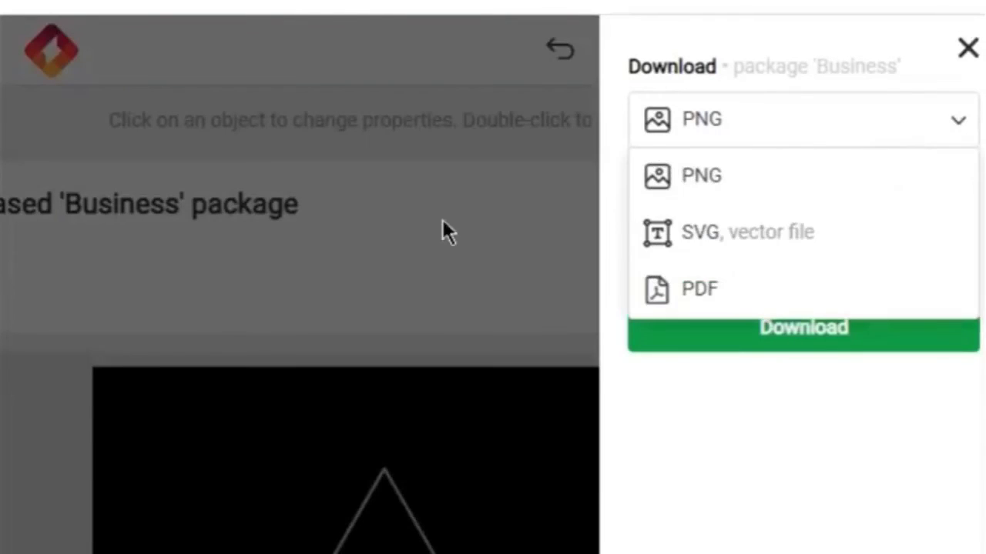
{"action": "left_click", "coordinate": [460, 177]}
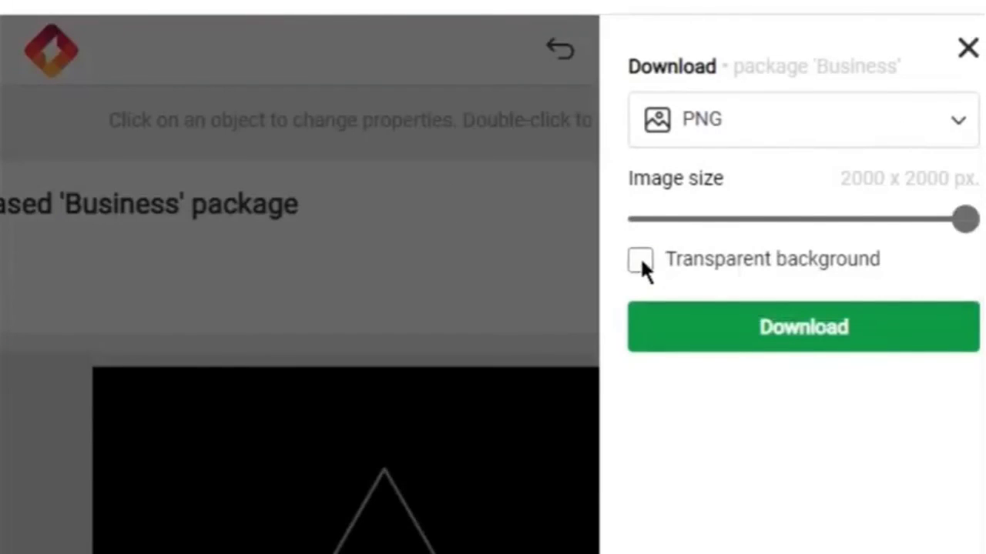
{"action": "left_click", "coordinate": [639, 260]}
{"action": "left_click", "coordinate": [774, 339]}
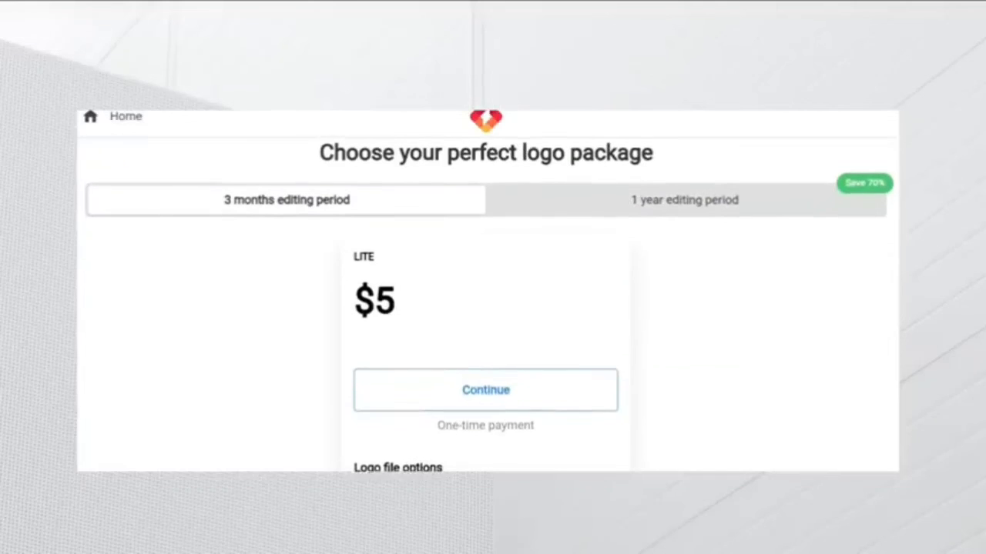
Review the prices and file options of the logo packages with a 3 months editing period.
{"action": "scroll", "coordinate": [485, 305], "scroll_direction": "down", "scroll_amount": 1}
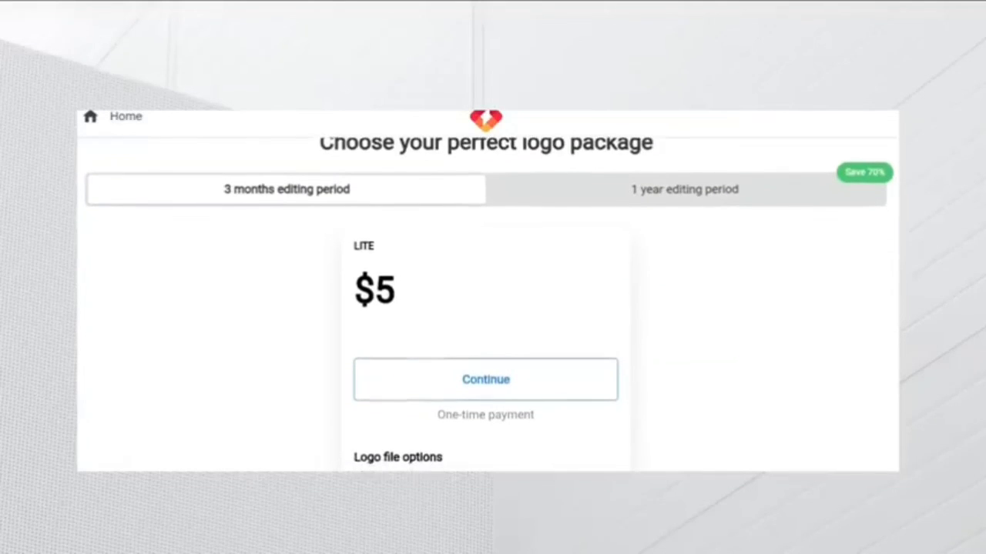
{"action": "scroll", "coordinate": [485, 305], "scroll_direction": "down", "scroll_amount": 1}
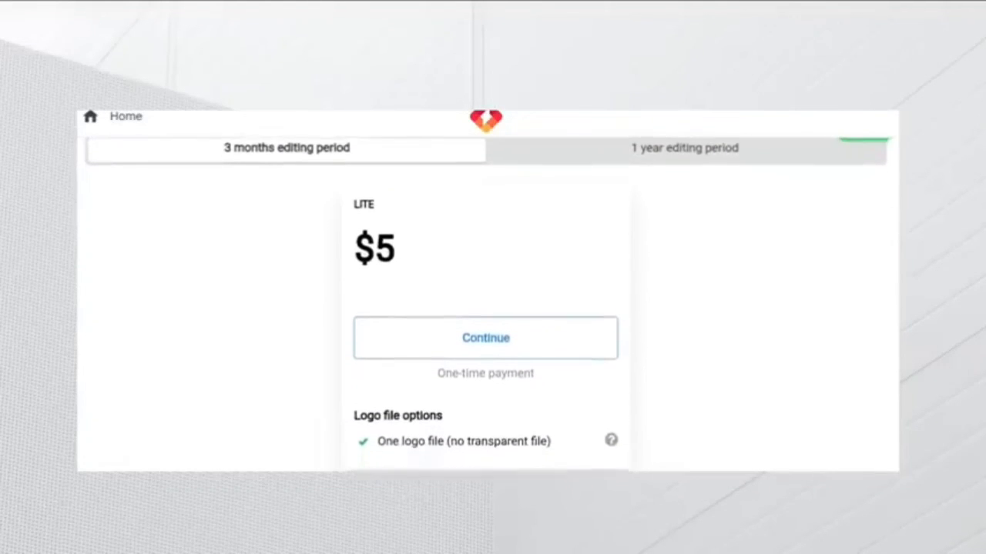
{"action": "scroll", "coordinate": [486, 305], "scroll_direction": "down", "scroll_amount": 2}
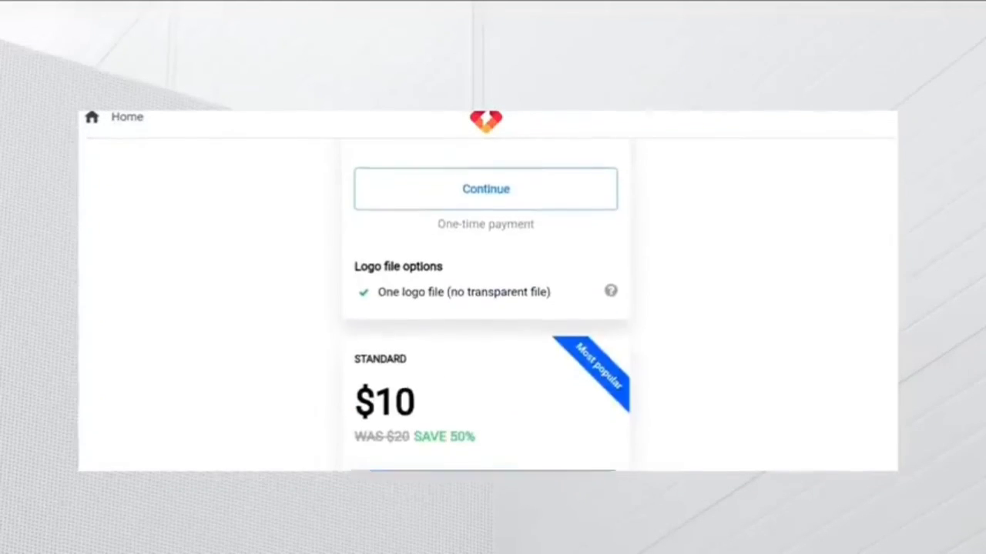